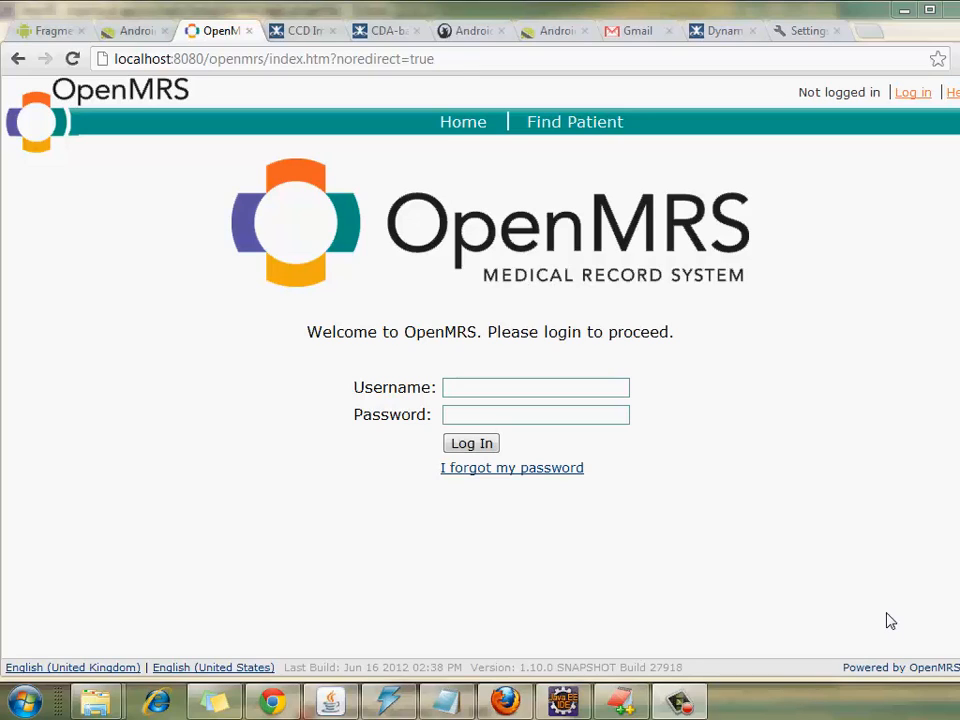
Step: Log in with the admin username and password, then go to the Administration page
{"action": "left_click", "coordinate": [540, 391]}
{"action": "type", "text": "admin"}
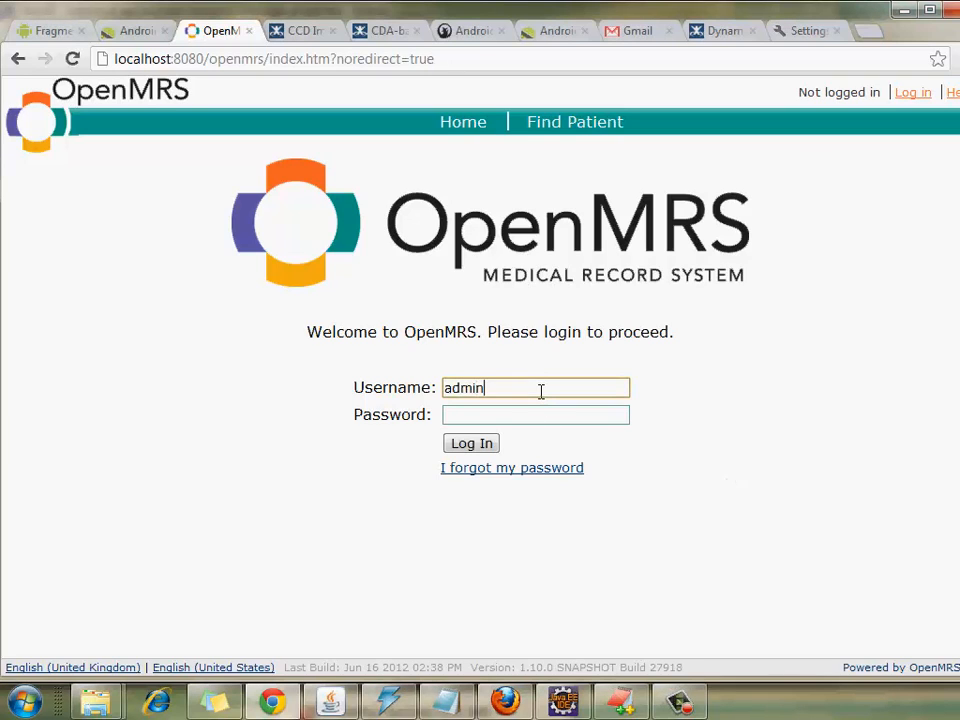
{"action": "key", "text": "Tab"}
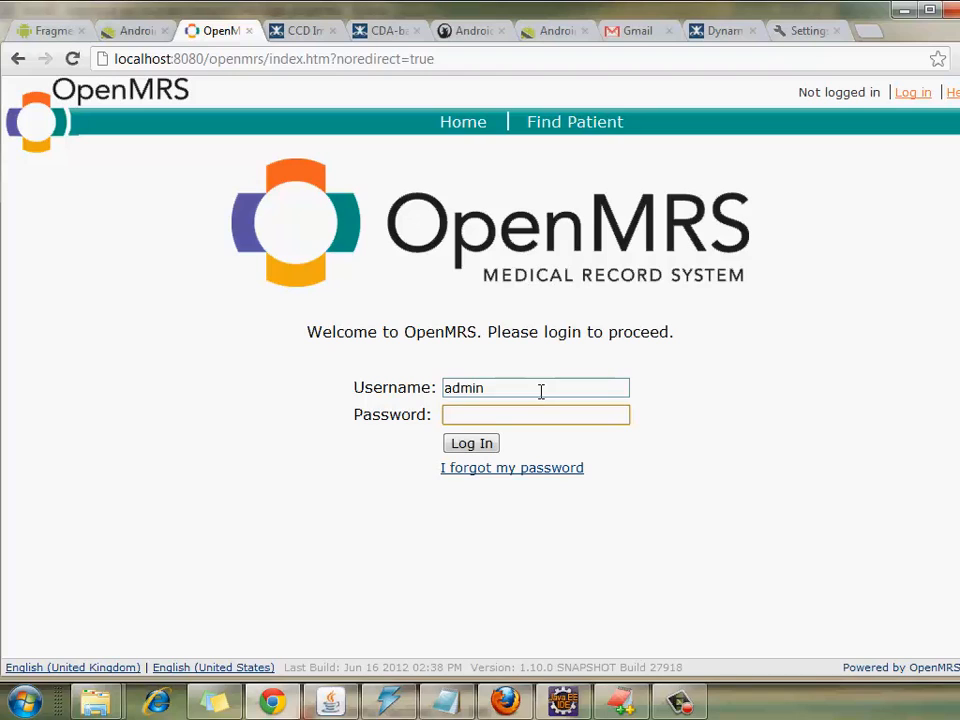
{"action": "type", "text": "Admin123"}
{"action": "key", "text": "Return"}
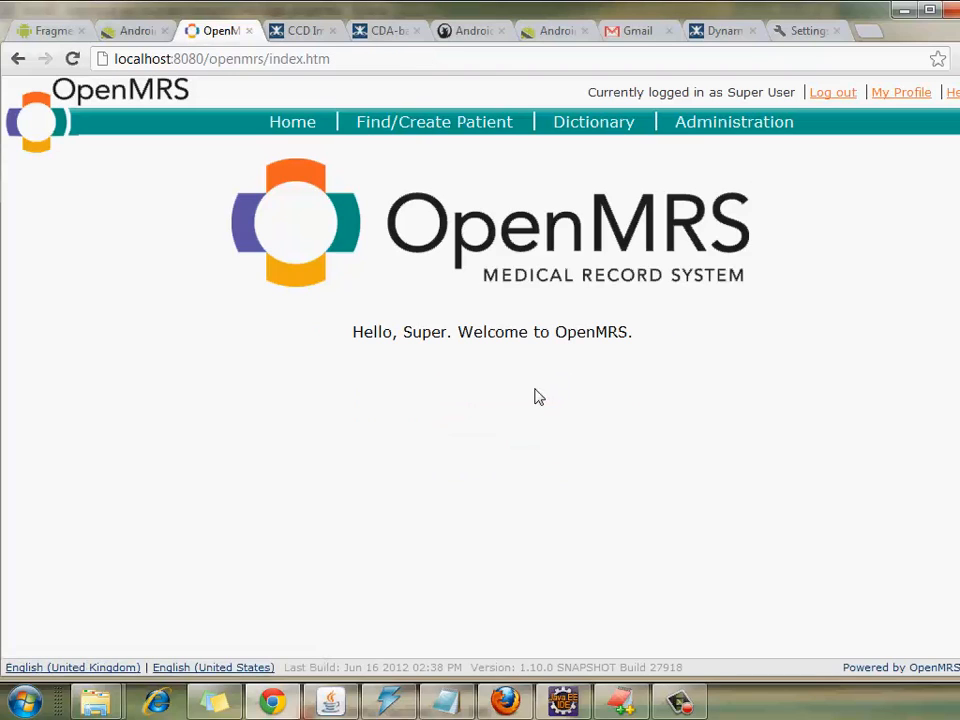
{"action": "left_click", "coordinate": [736, 122]}
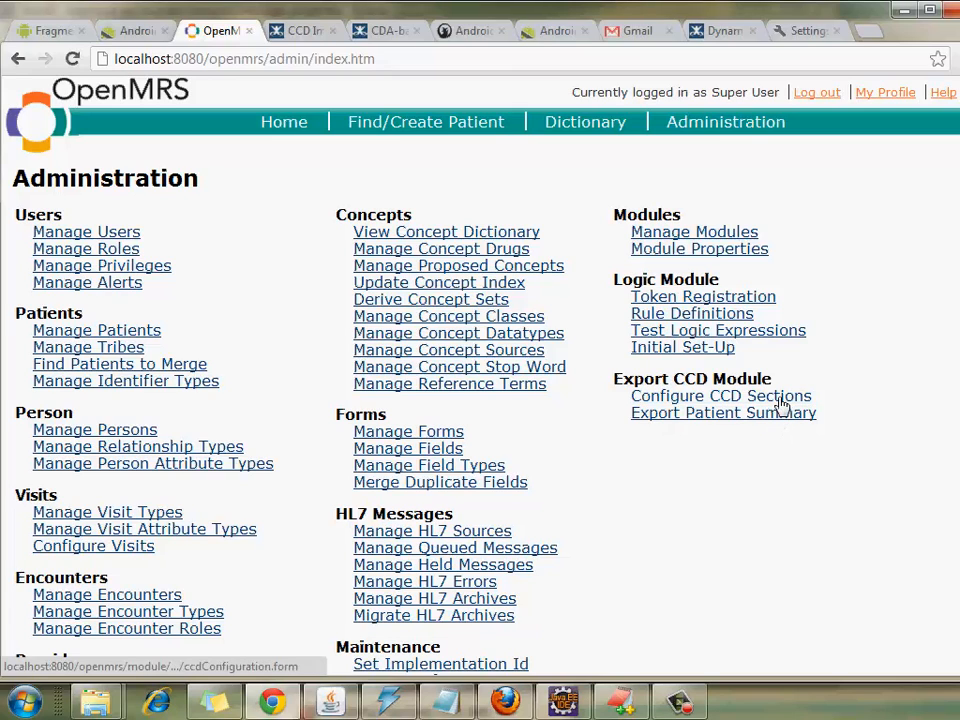
Step: In Configure CCD Sections, add the VITAL SIGNS concept to the Vital Sign Section
{"action": "left_click", "coordinate": [781, 400]}
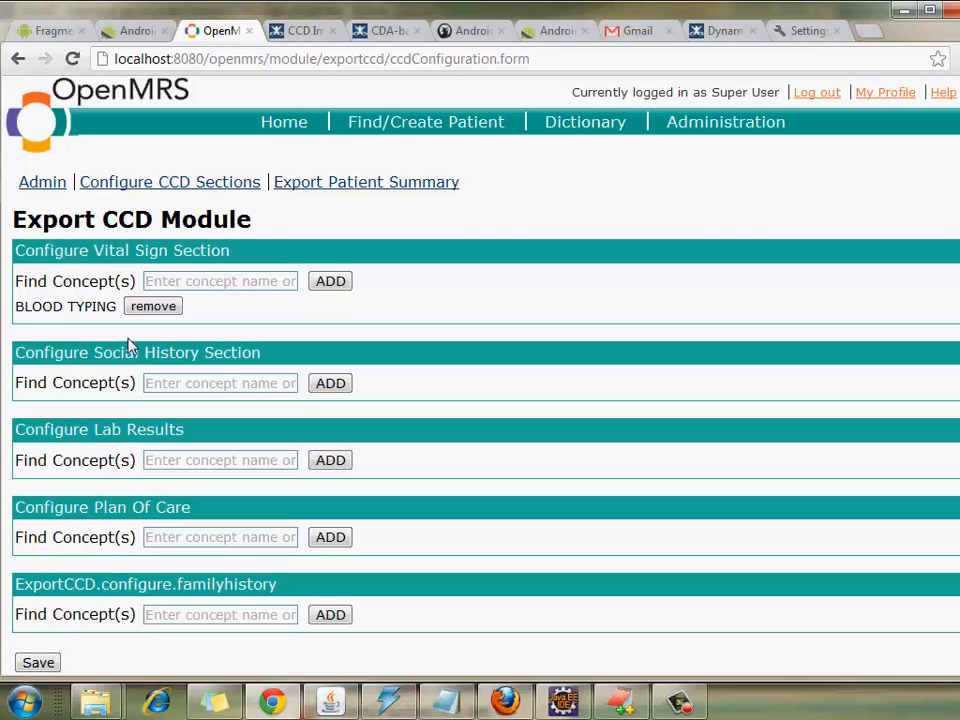
{"action": "left_click", "coordinate": [184, 281]}
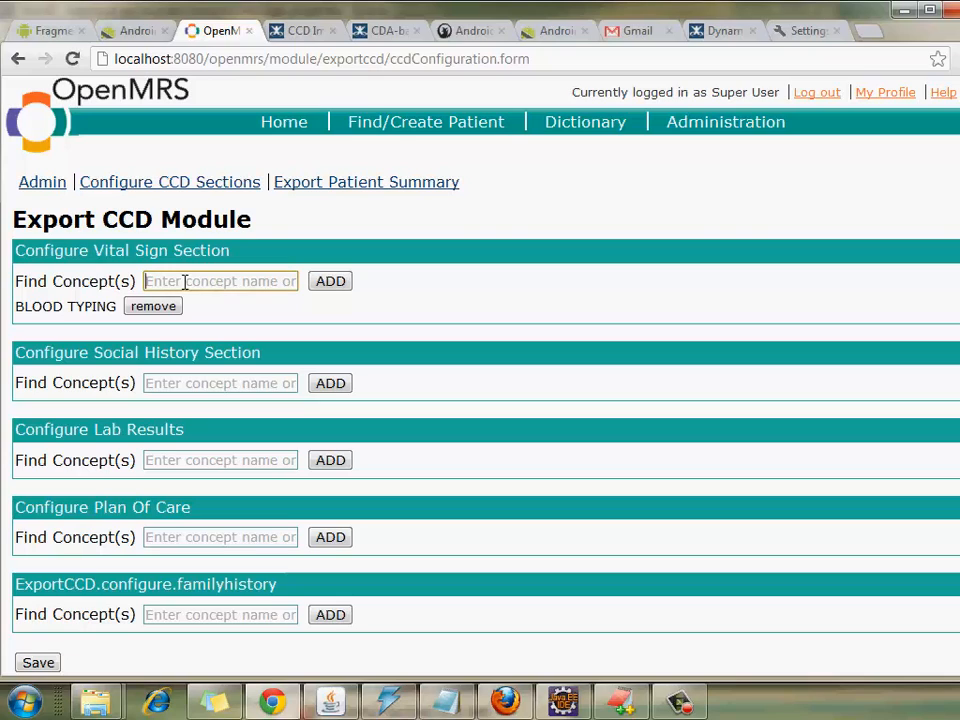
{"action": "type", "text": "vital"}
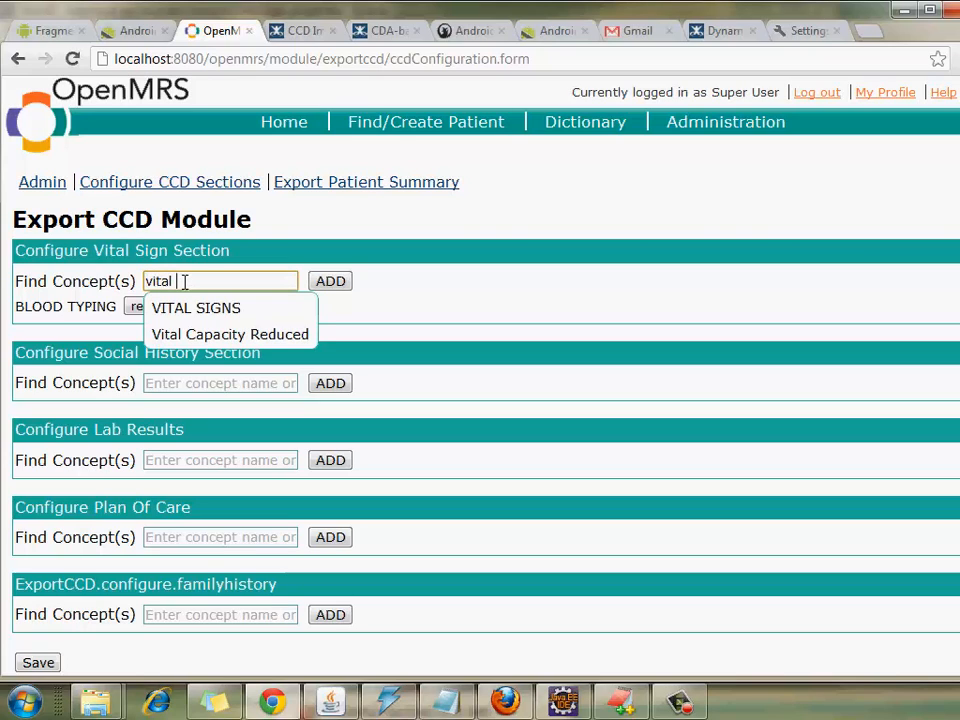
{"action": "left_click", "coordinate": [188, 309]}
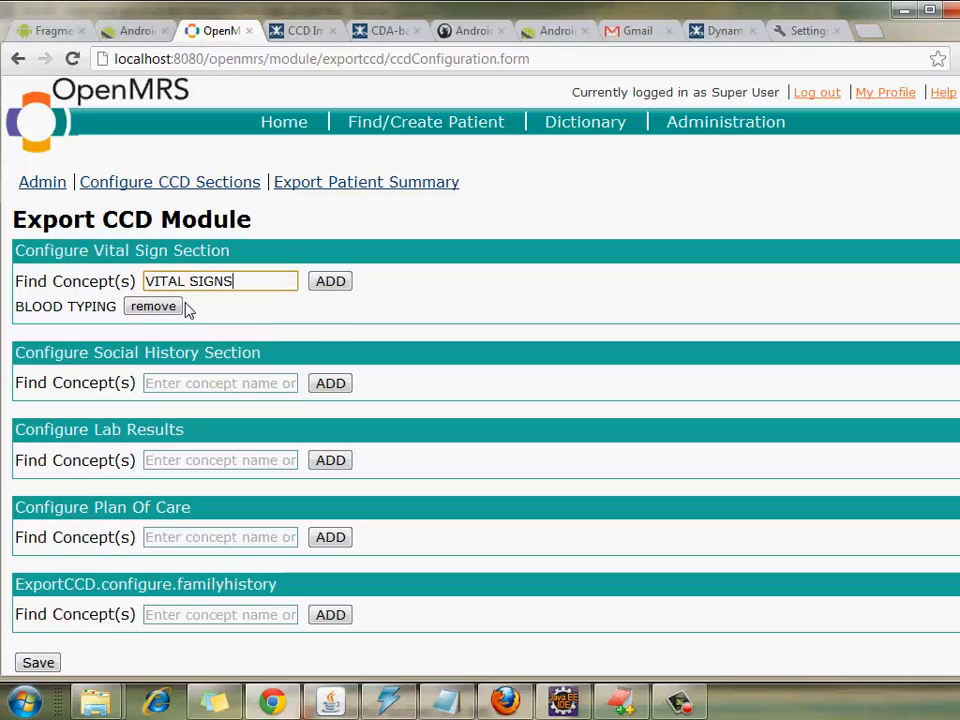
{"action": "left_click", "coordinate": [330, 283]}
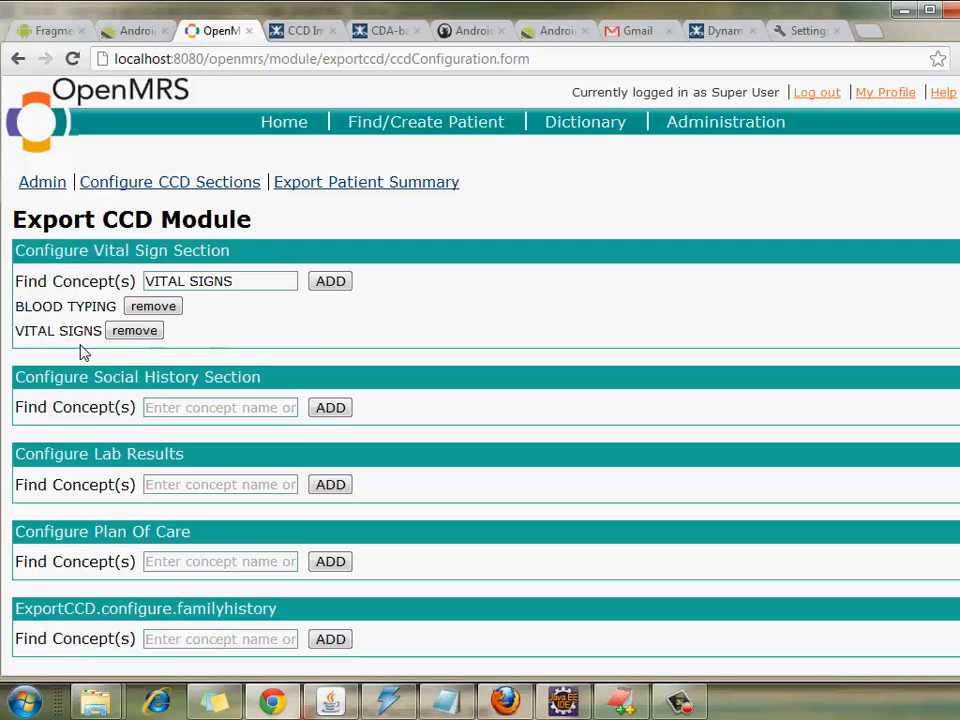
{"action": "left_click", "coordinate": [189, 407]}
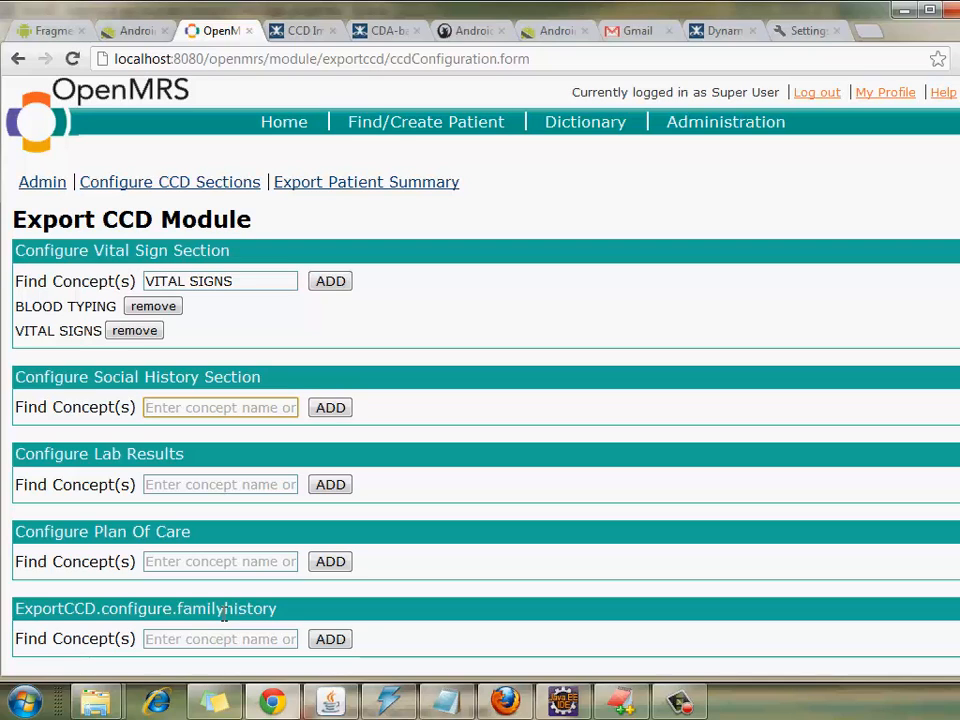
Step: Add 'Liters of alcohol consumed per day' to the Social History section
{"action": "type", "text": "al"}
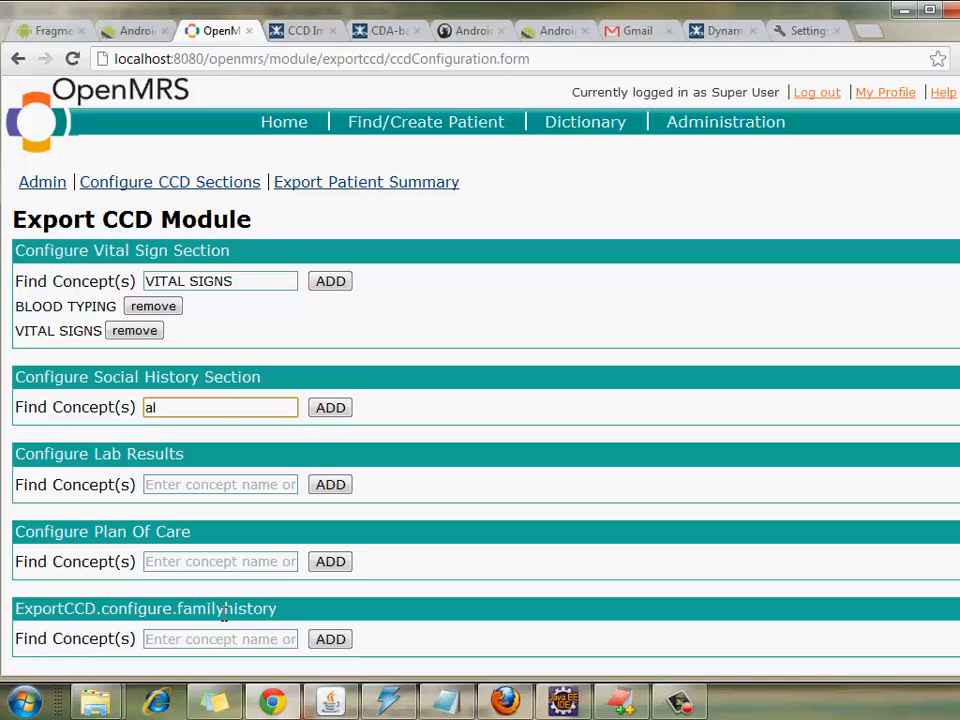
{"action": "type", "text": "col"}
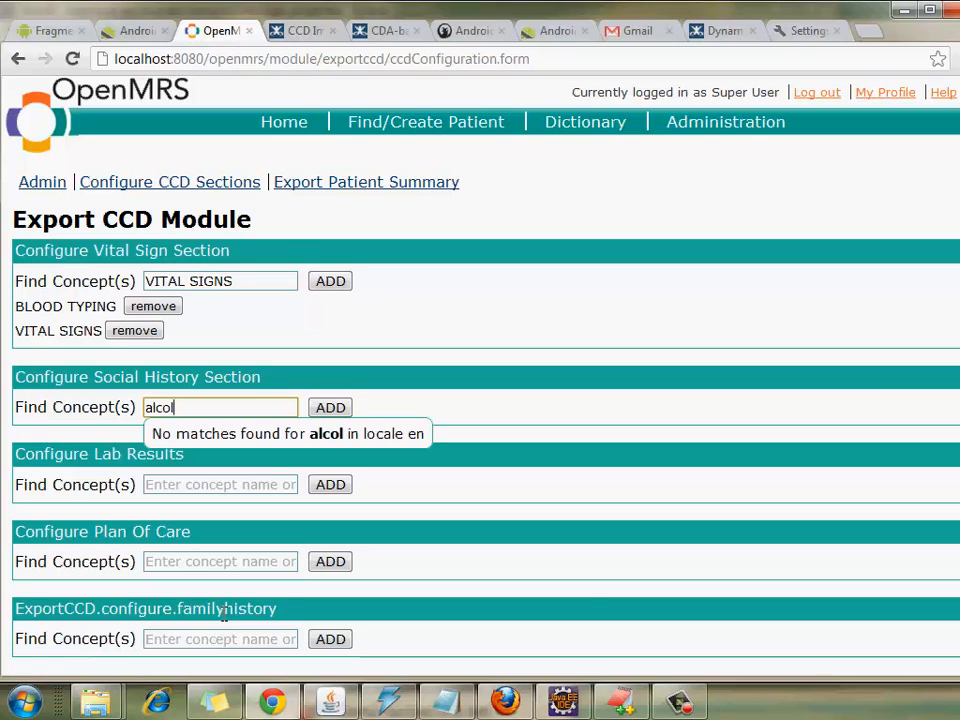
{"action": "key", "text": "BackSpace"}
{"action": "type", "text": "hol"}
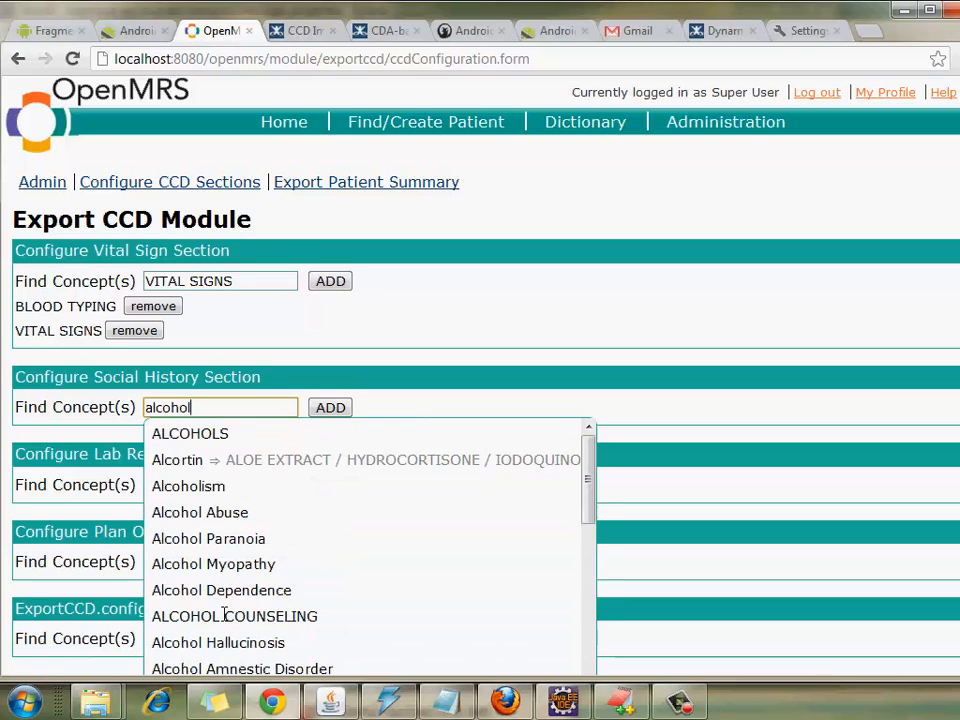
{"action": "type", "text": " per"}
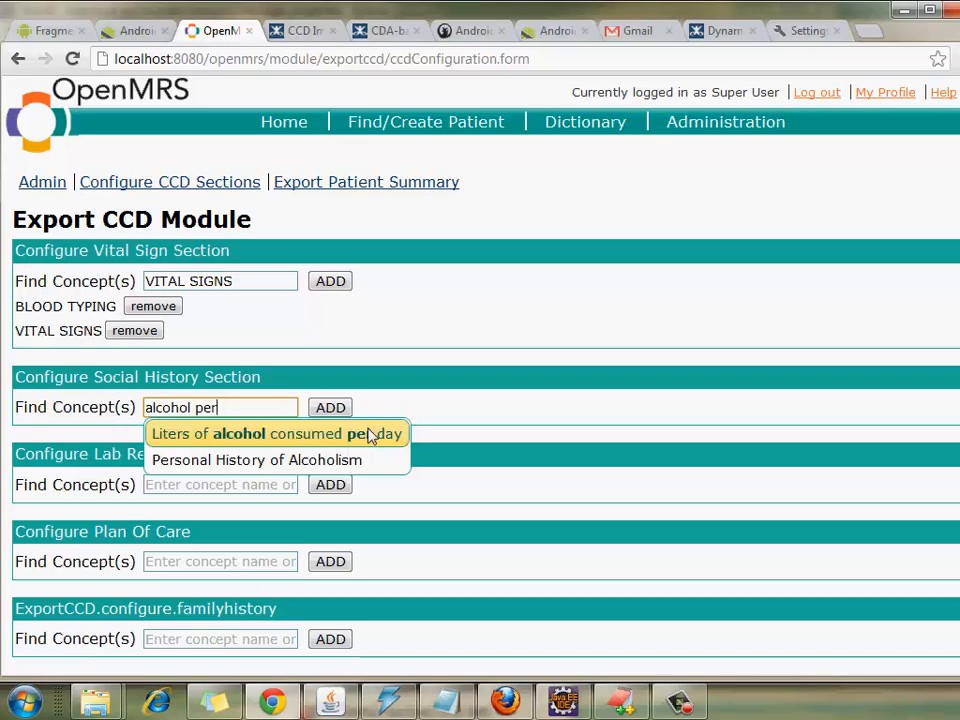
{"action": "left_click", "coordinate": [388, 433]}
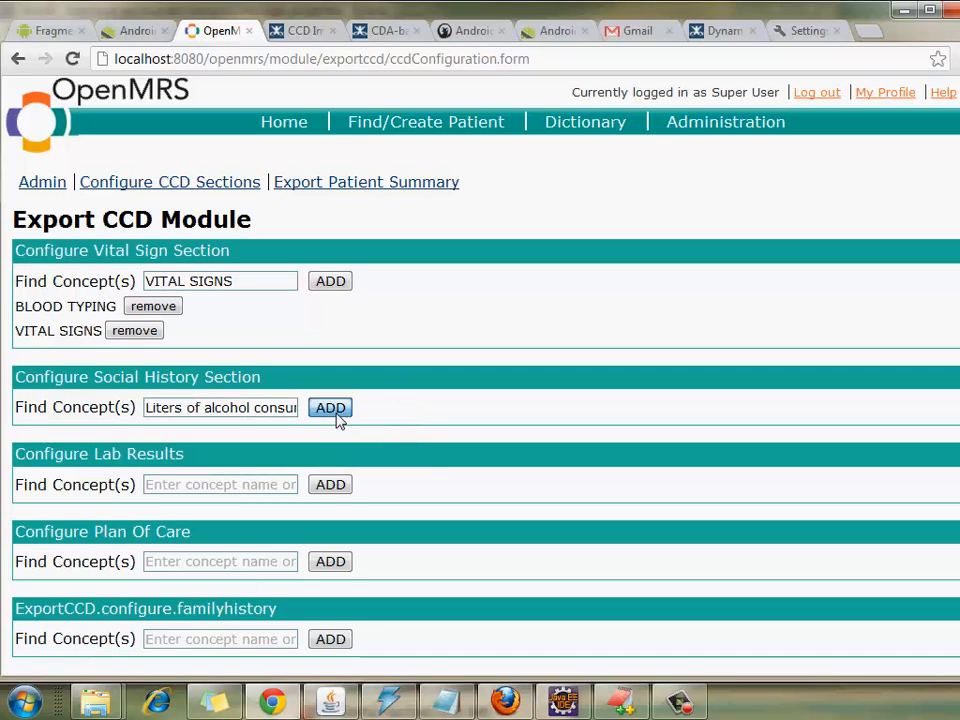
{"action": "left_click", "coordinate": [338, 420]}
Step: Add 'Patient reported CD4 count' to the Lab Results section
{"action": "left_click", "coordinate": [263, 508]}
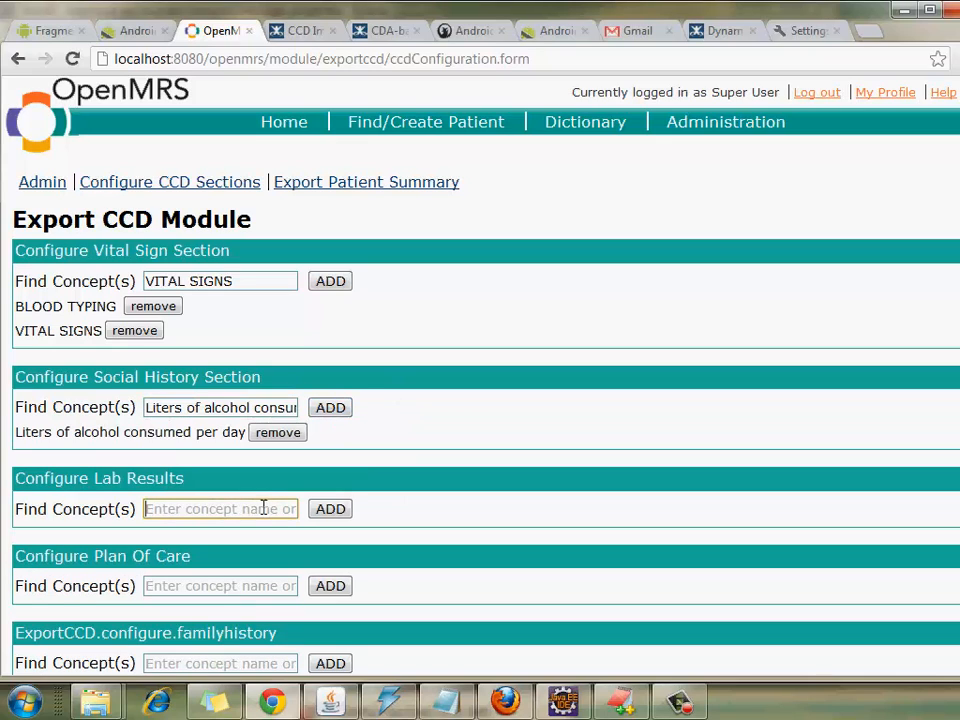
{"action": "type", "text": "CD4"}
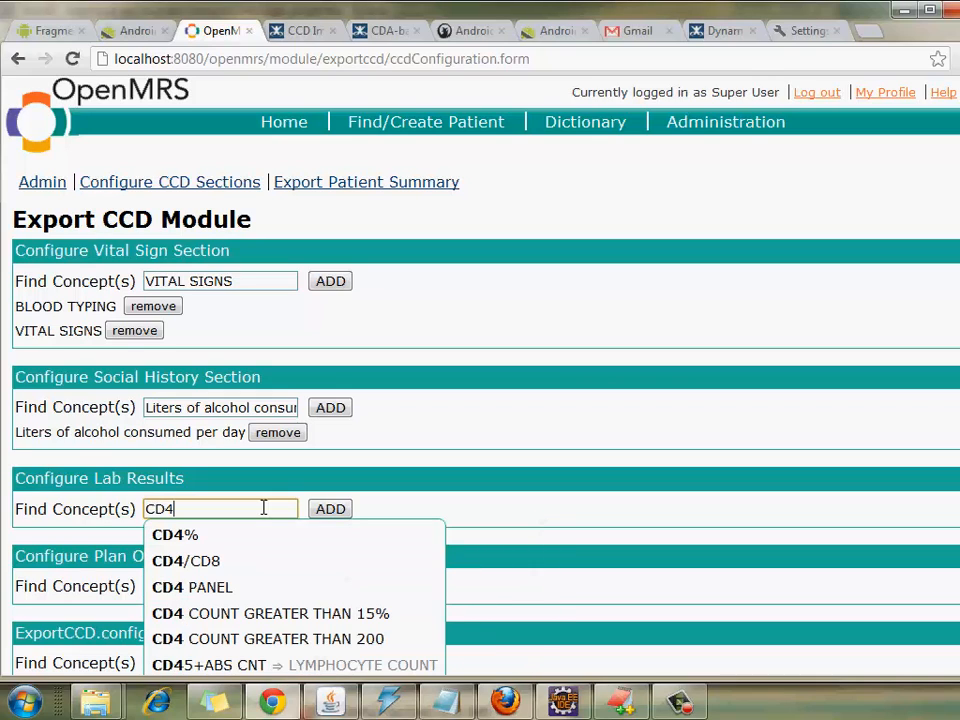
{"action": "type", "text": " Count"}
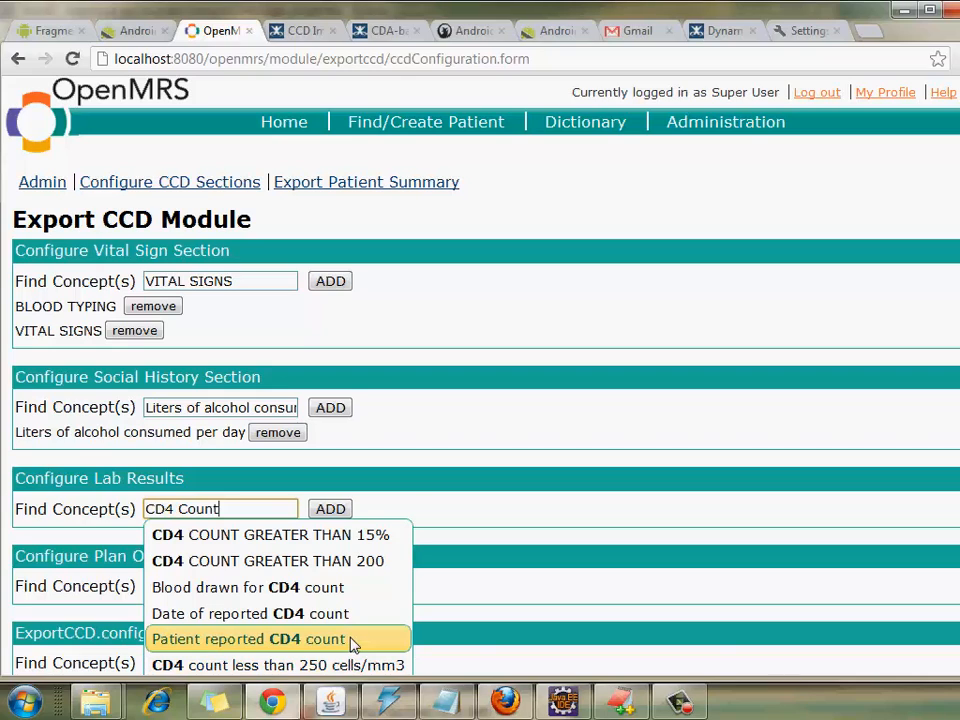
{"action": "left_click", "coordinate": [352, 640]}
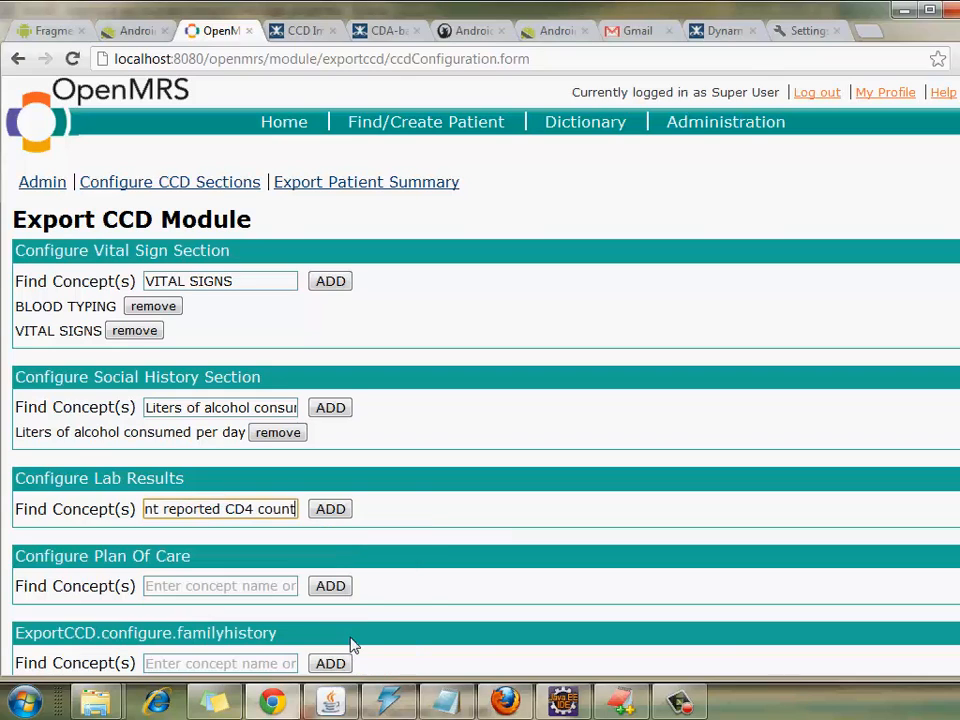
{"action": "left_click", "coordinate": [338, 508]}
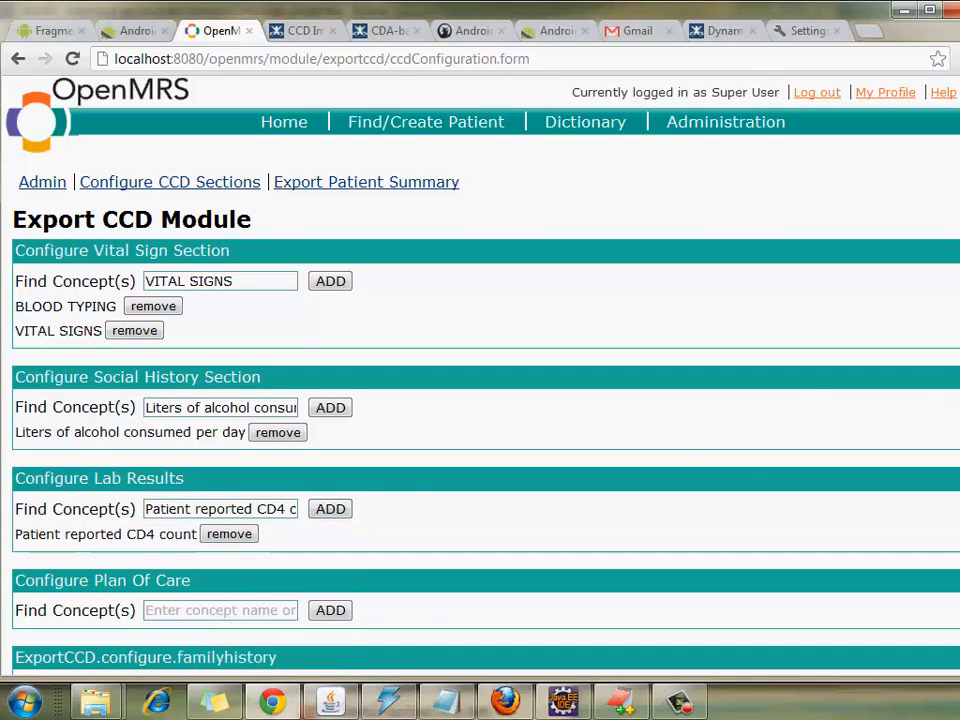
{"action": "scroll", "coordinate": [321, 540], "scroll_direction": "down", "scroll_amount": 3}
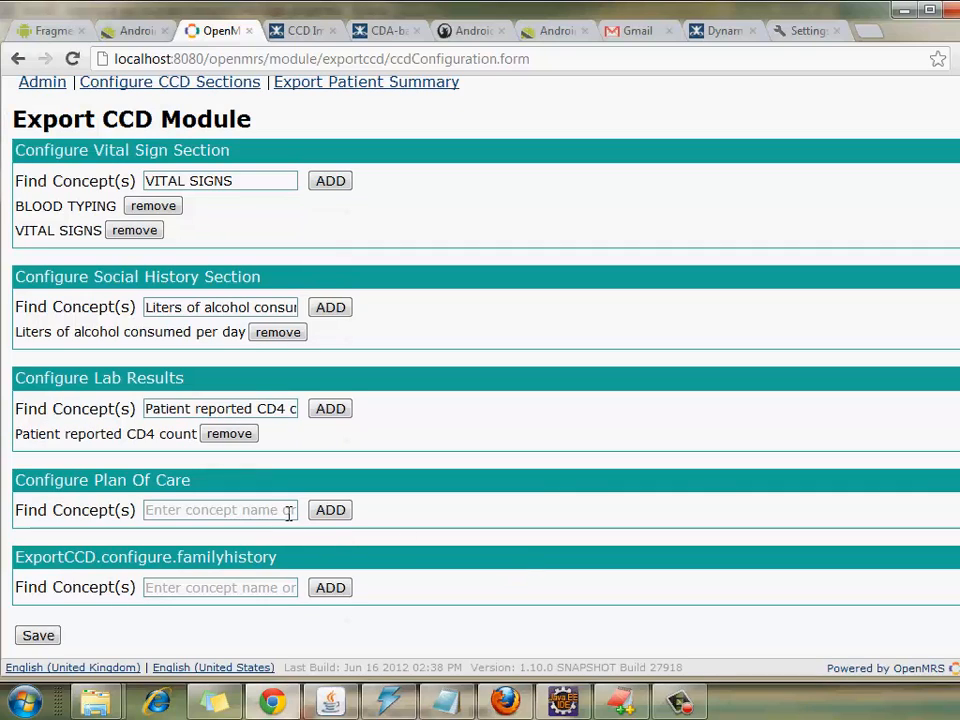
Step: Add Next scheduled visit and REFERRAL FOR IMAGING STUDY to the Plan Of Care section
{"action": "left_click", "coordinate": [289, 514]}
{"action": "type", "text": "Next"}
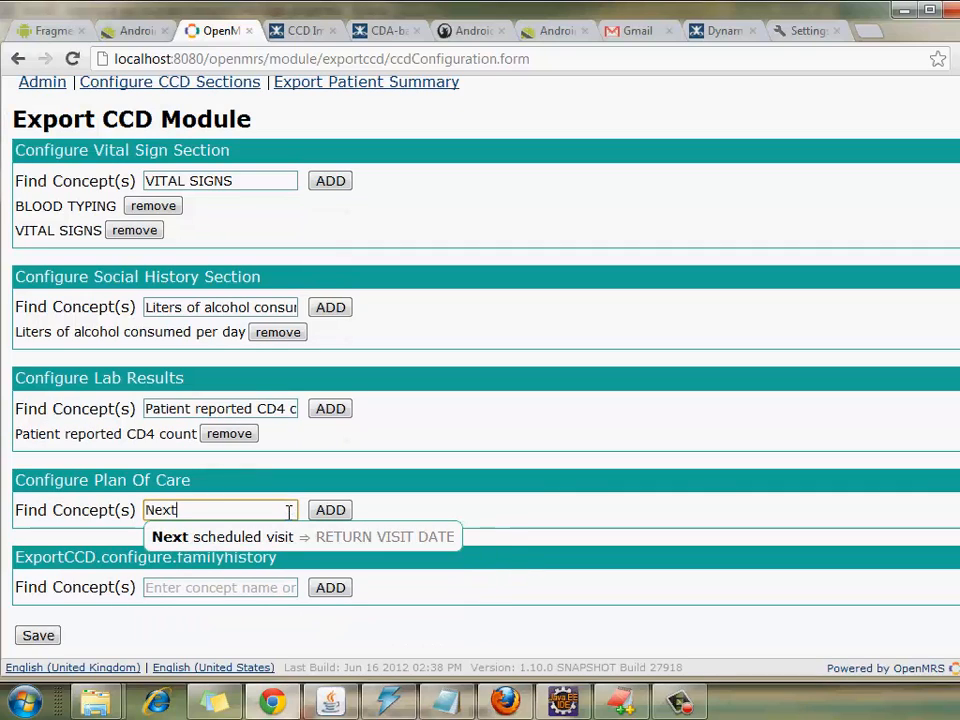
{"action": "left_click", "coordinate": [300, 538]}
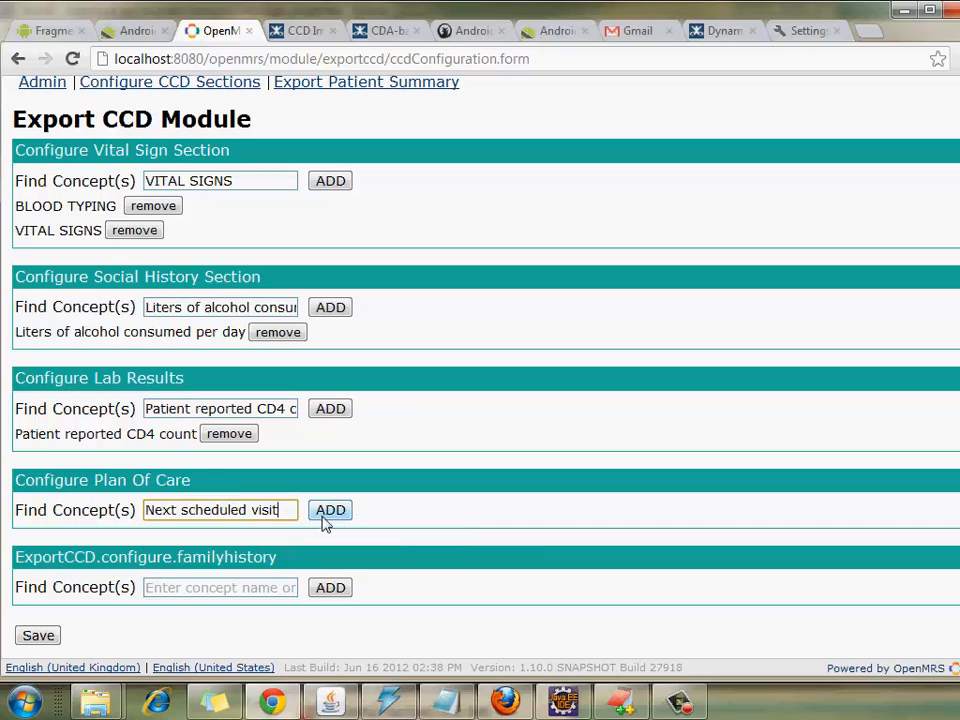
{"action": "left_click", "coordinate": [326, 512]}
{"action": "left_click_drag", "start_coordinate": [294, 517], "coordinate": [84, 535]}
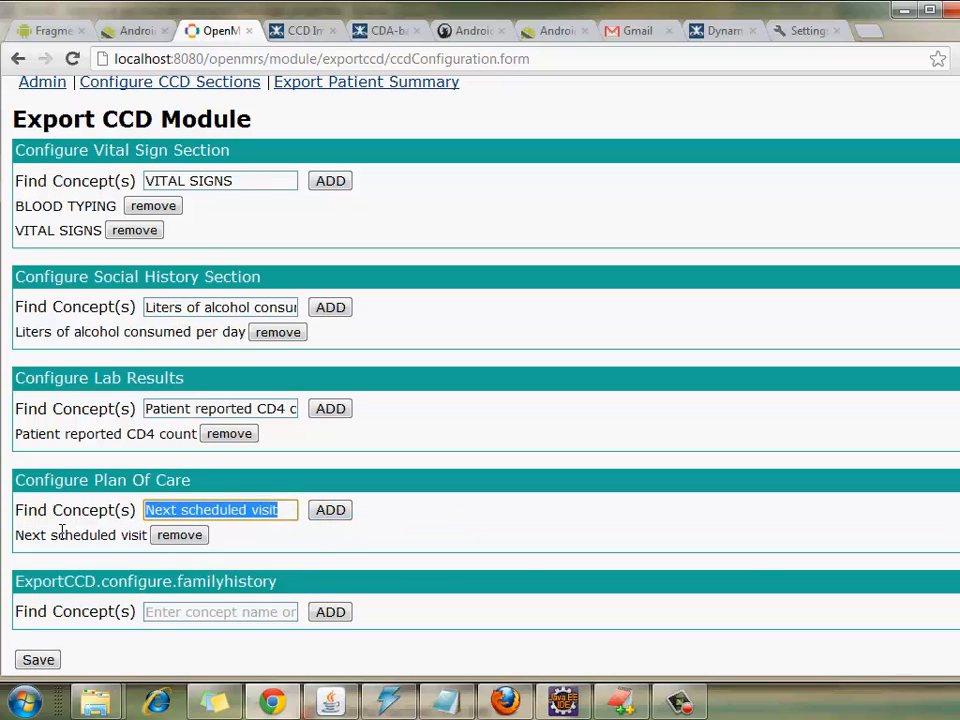
{"action": "type", "text": "referal"}
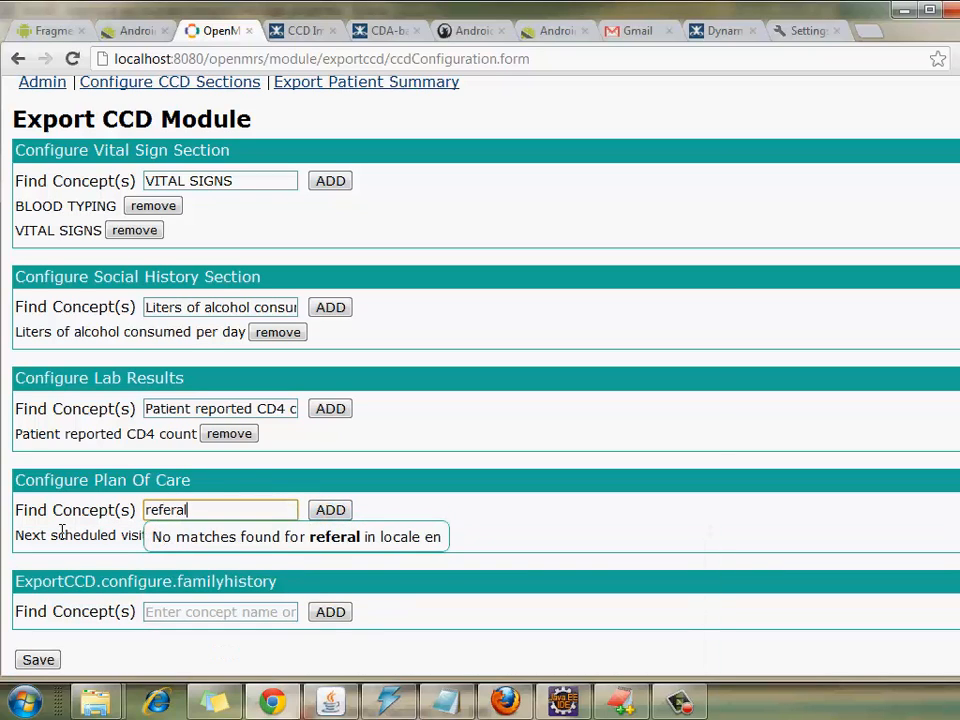
{"action": "key", "text": "BackSpace"}
{"action": "key", "text": "BackSpace"}
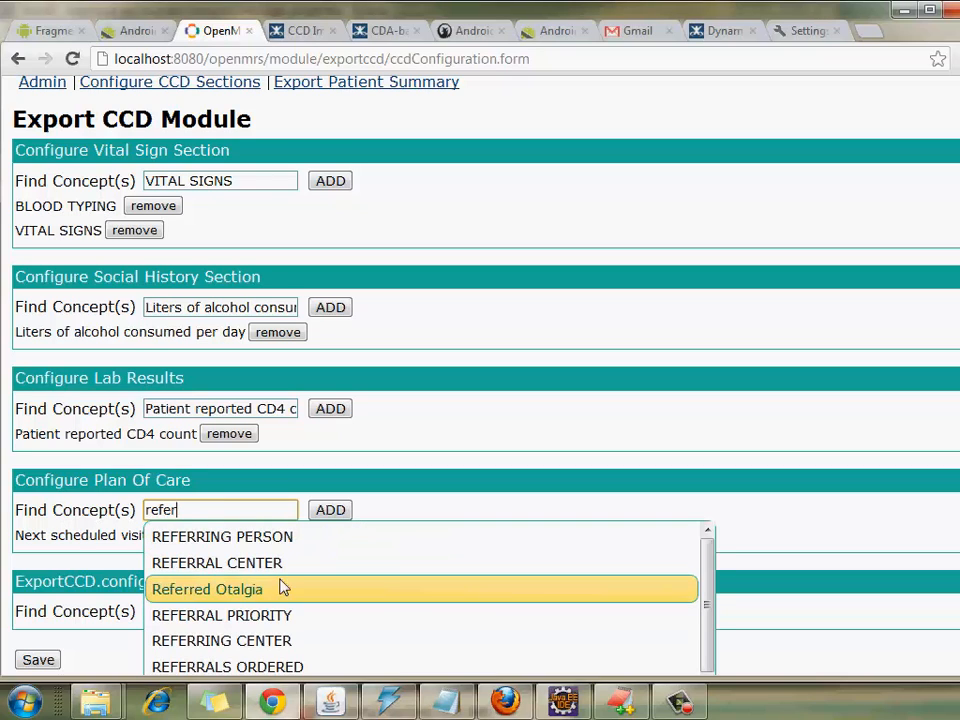
{"action": "left_click_drag", "start_coordinate": [707, 593], "coordinate": [713, 638]}
{"action": "left_click", "coordinate": [408, 625]}
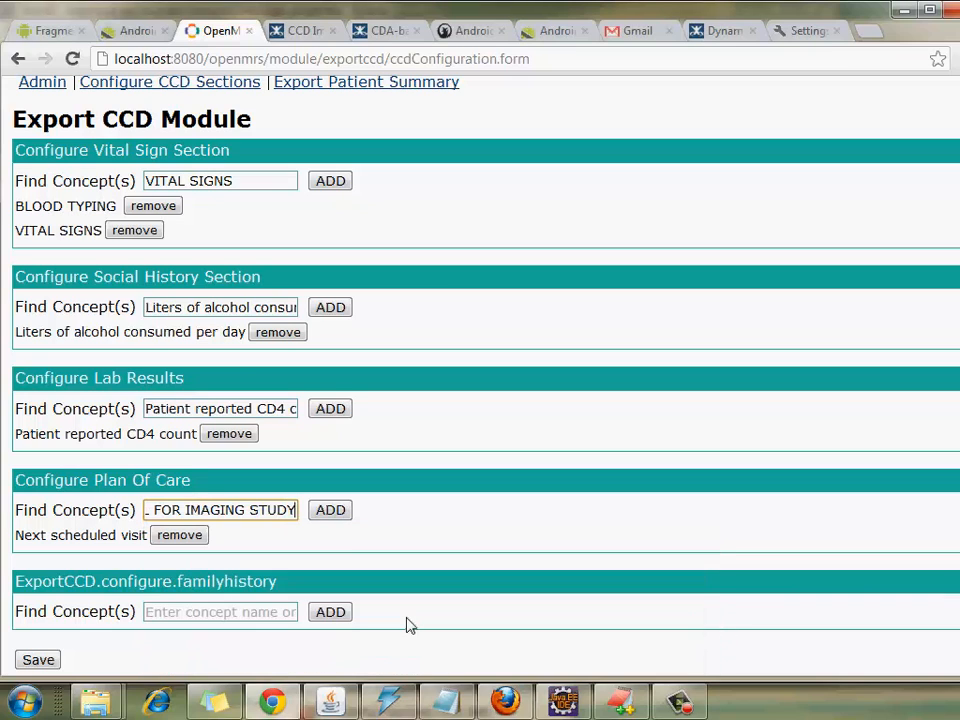
{"action": "left_click", "coordinate": [334, 510]}
Step: Add 'Patient's family history list' to family history and save the CCD configuration
{"action": "left_click", "coordinate": [242, 636]}
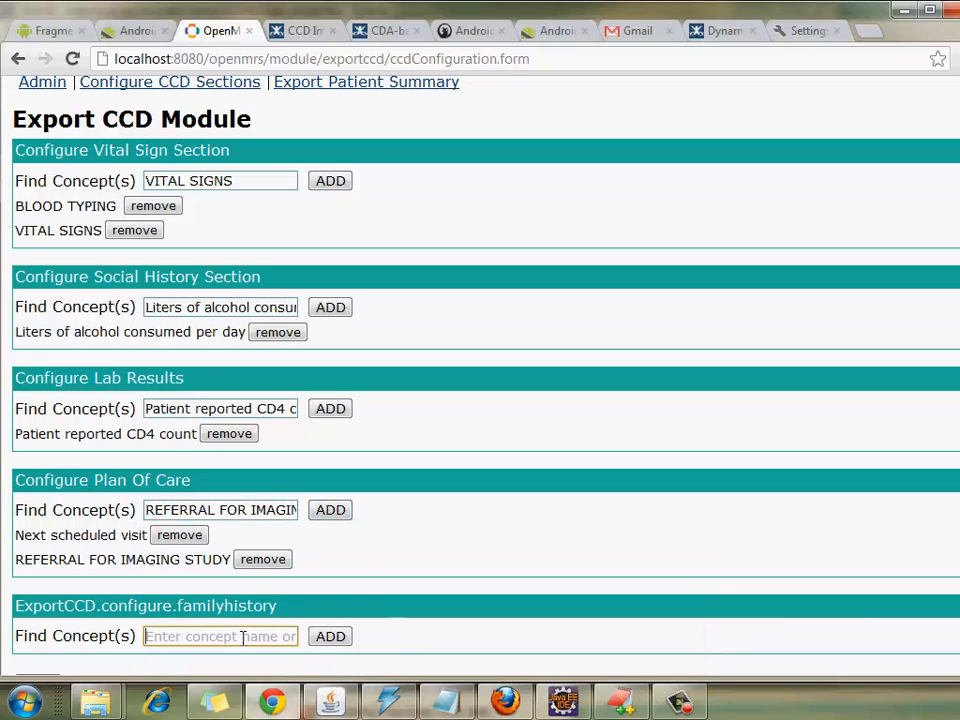
{"action": "type", "text": "fami"}
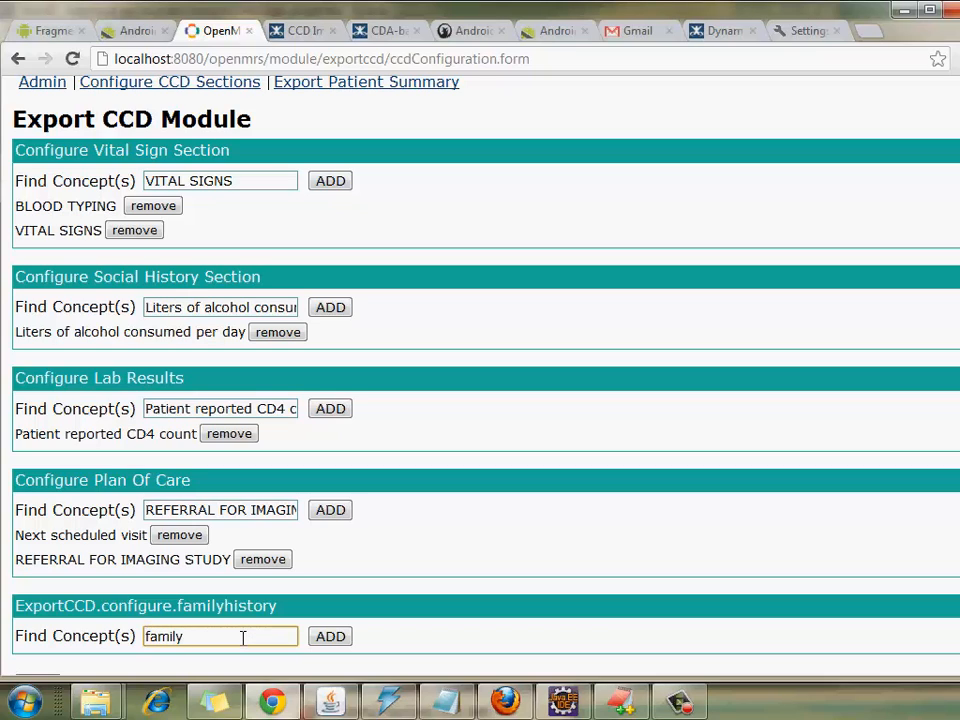
{"action": "type", "text": "ly"}
{"action": "key", "text": "BackSpace"}
{"action": "key", "text": "BackSpace"}
{"action": "key", "text": "BackSpace"}
{"action": "key", "text": "BackSpace"}
{"action": "key", "text": "BackSpace"}
{"action": "key", "text": "BackSpace"}
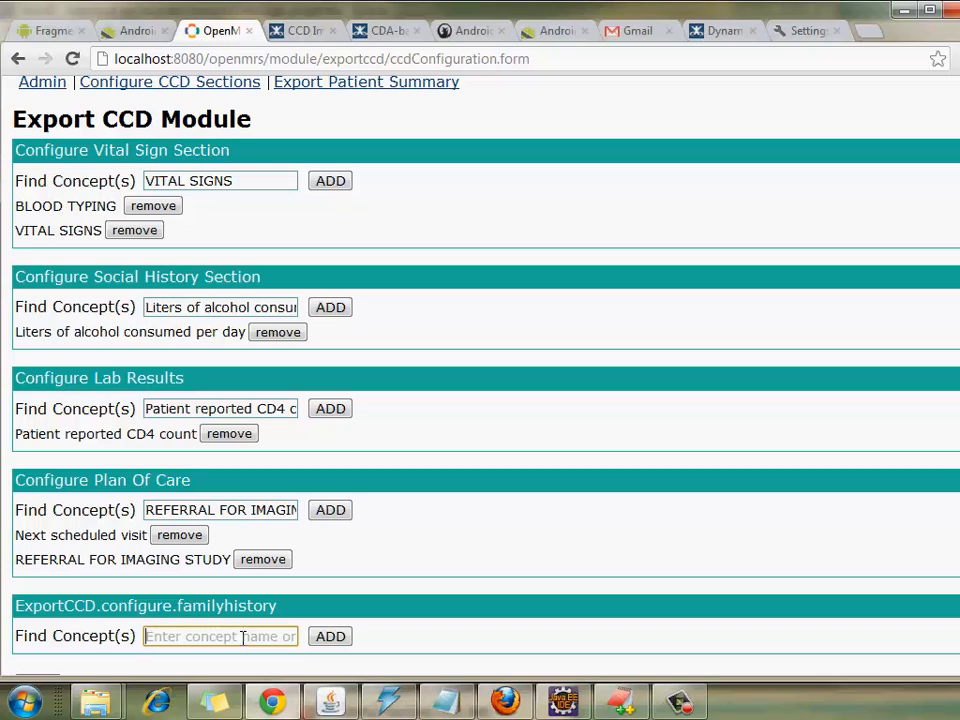
{"action": "type", "text": "patient"}
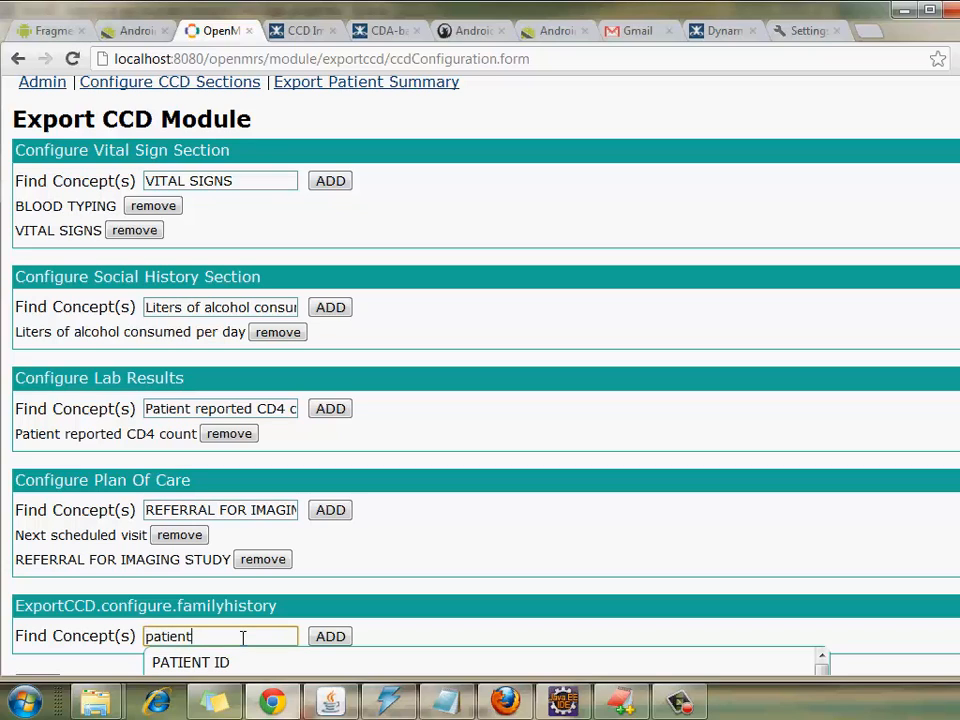
{"action": "type", "text": "'s famil"}
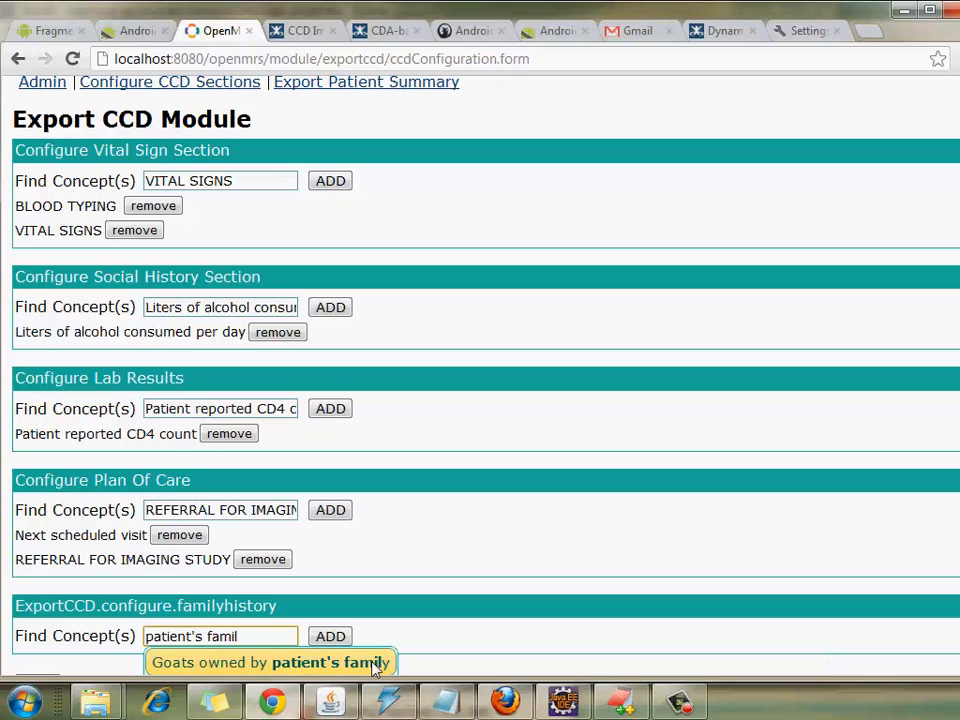
{"action": "scroll", "coordinate": [480, 380], "scroll_direction": "down", "scroll_amount": 1}
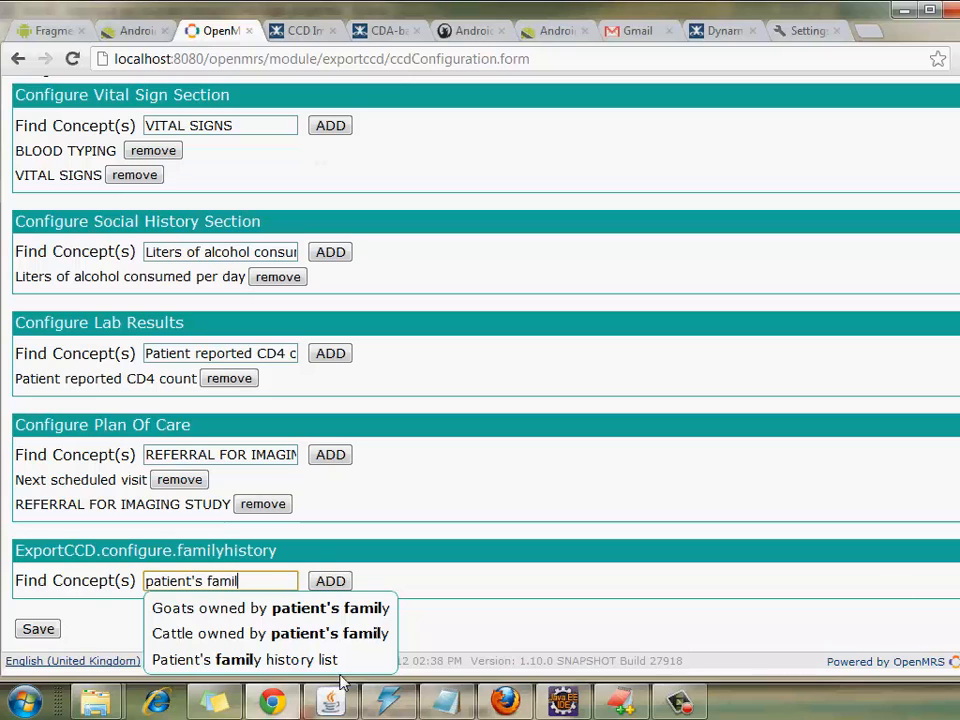
{"action": "left_click", "coordinate": [291, 664]}
{"action": "left_click", "coordinate": [330, 587]}
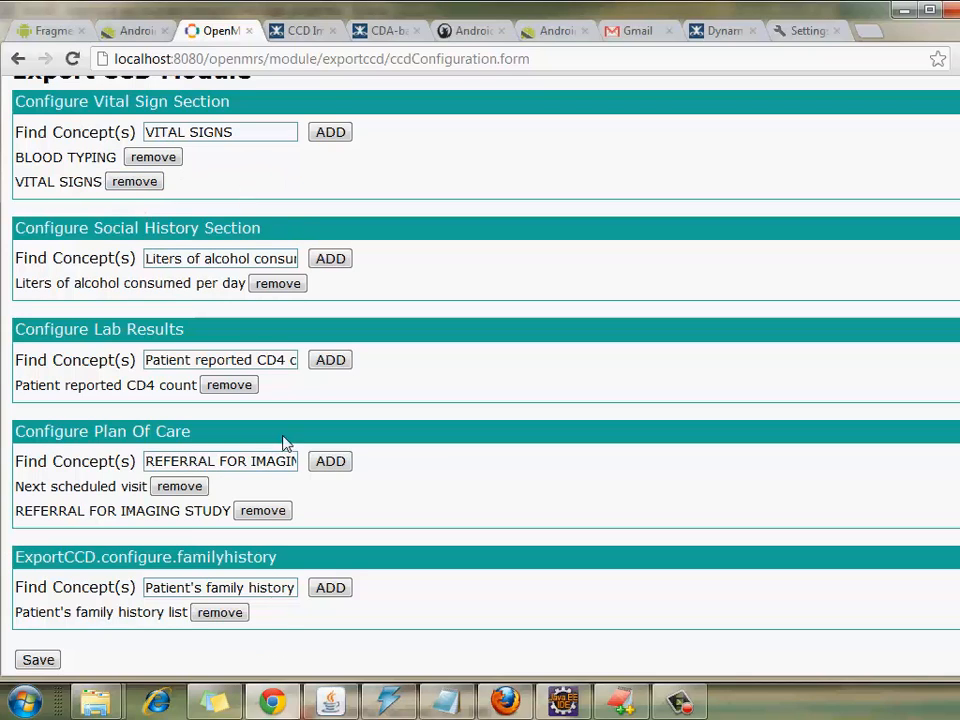
{"action": "left_click", "coordinate": [44, 662]}
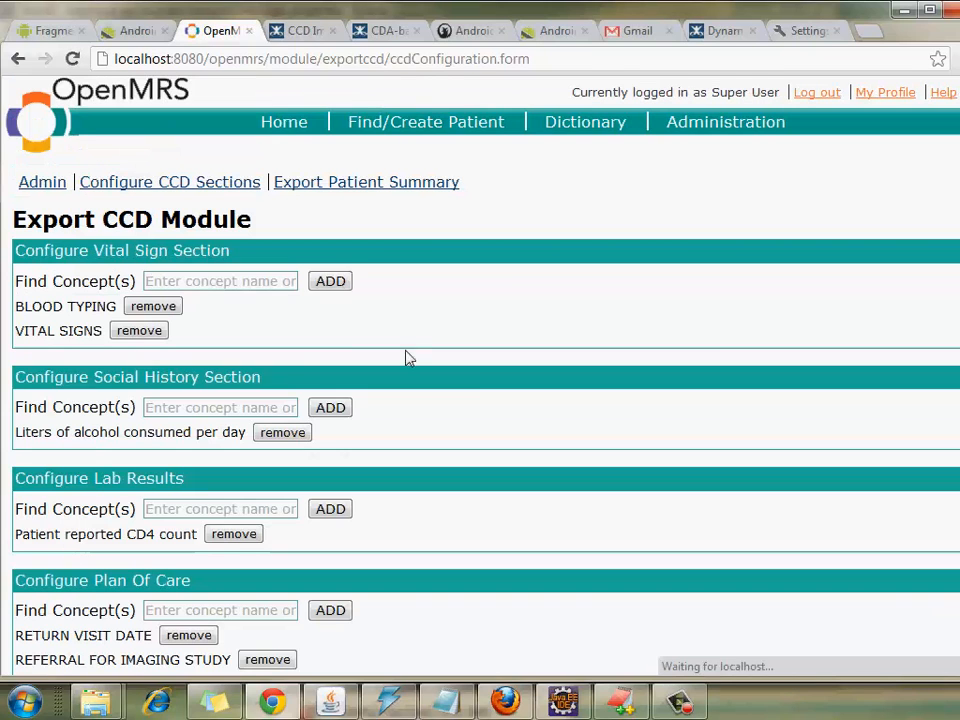
Step: On the Export Patient Summary page, find the patient by name and export their CCD XML
{"action": "left_click", "coordinate": [383, 196]}
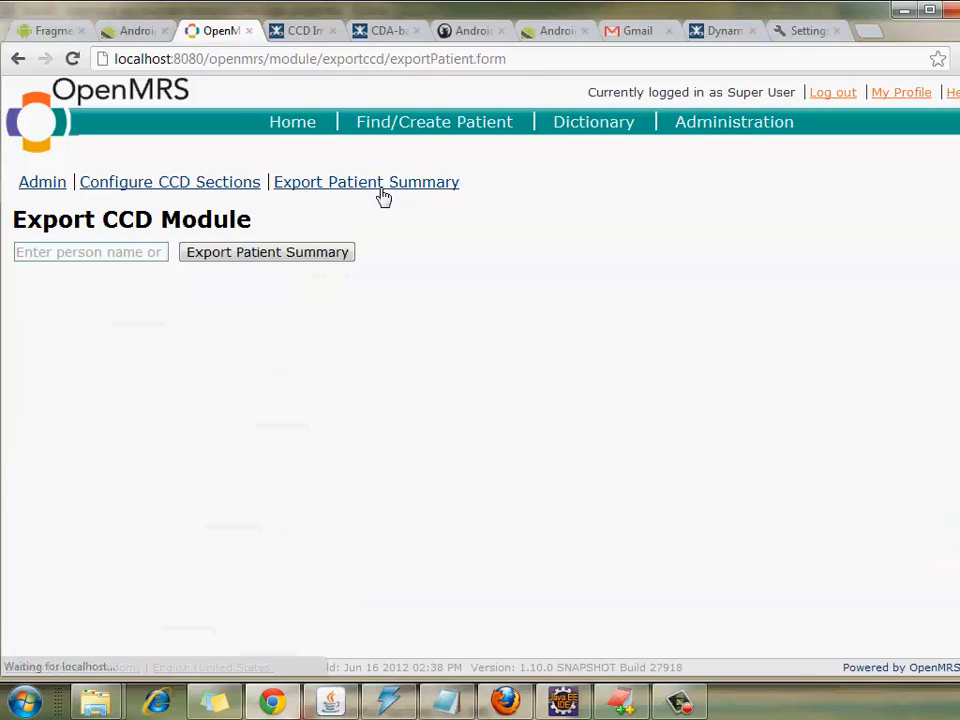
{"action": "left_click", "coordinate": [110, 257]}
{"action": "type", "text": "hor"}
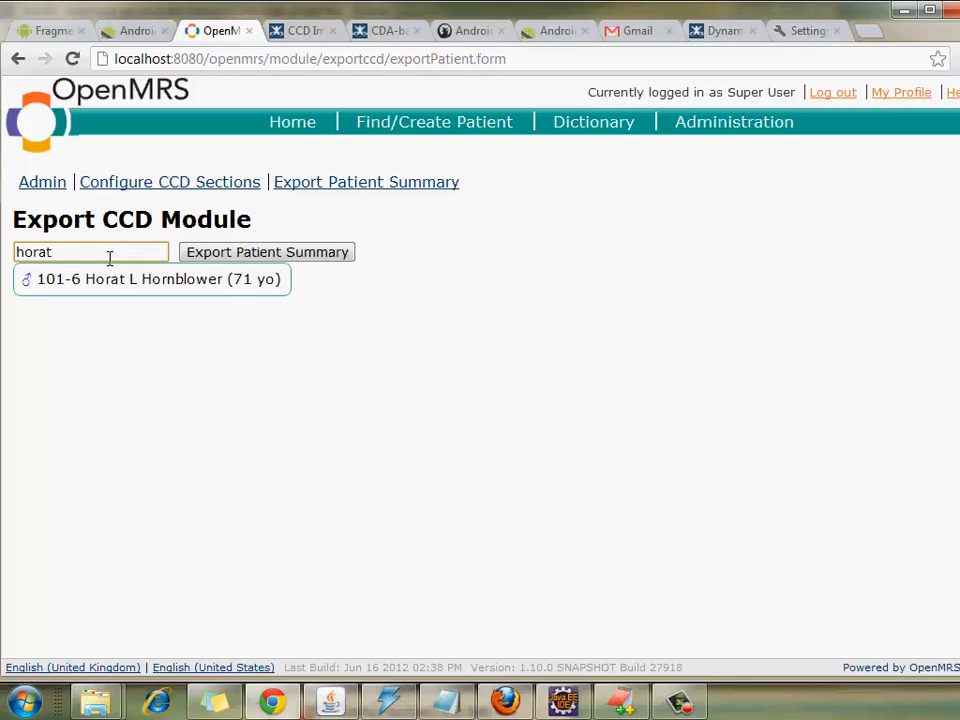
{"action": "type", "text": "at"}
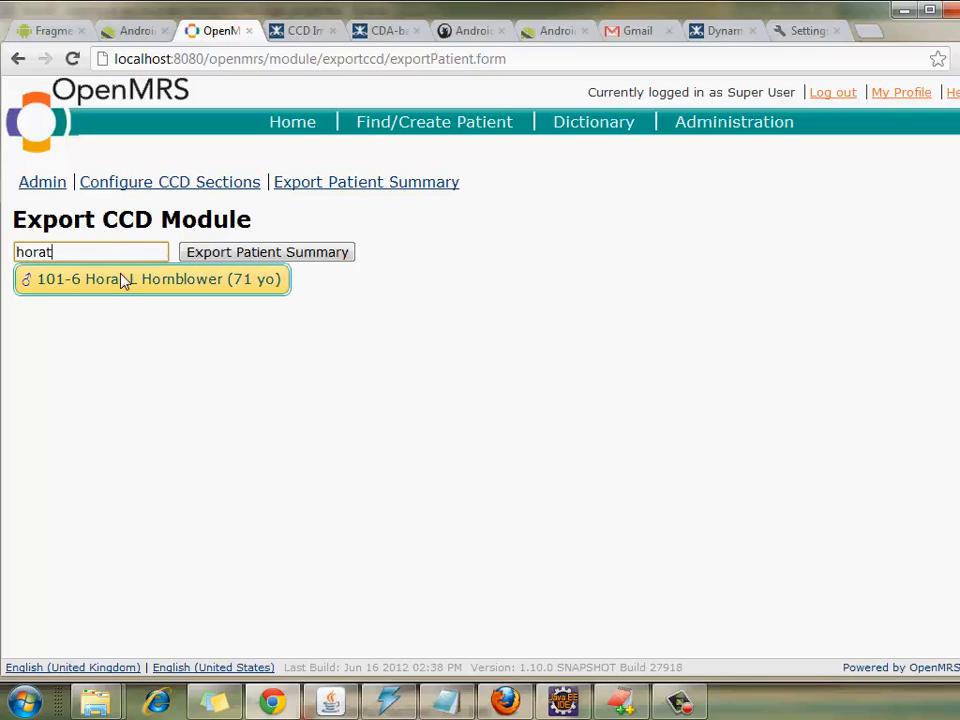
{"action": "left_click", "coordinate": [120, 279]}
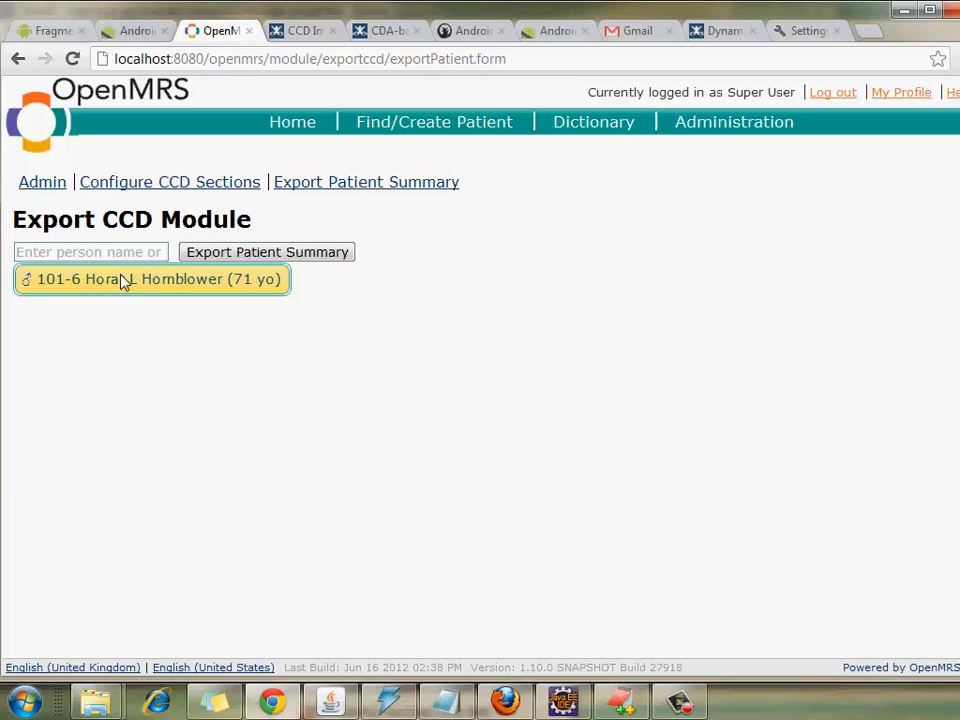
{"action": "left_click", "coordinate": [270, 256]}
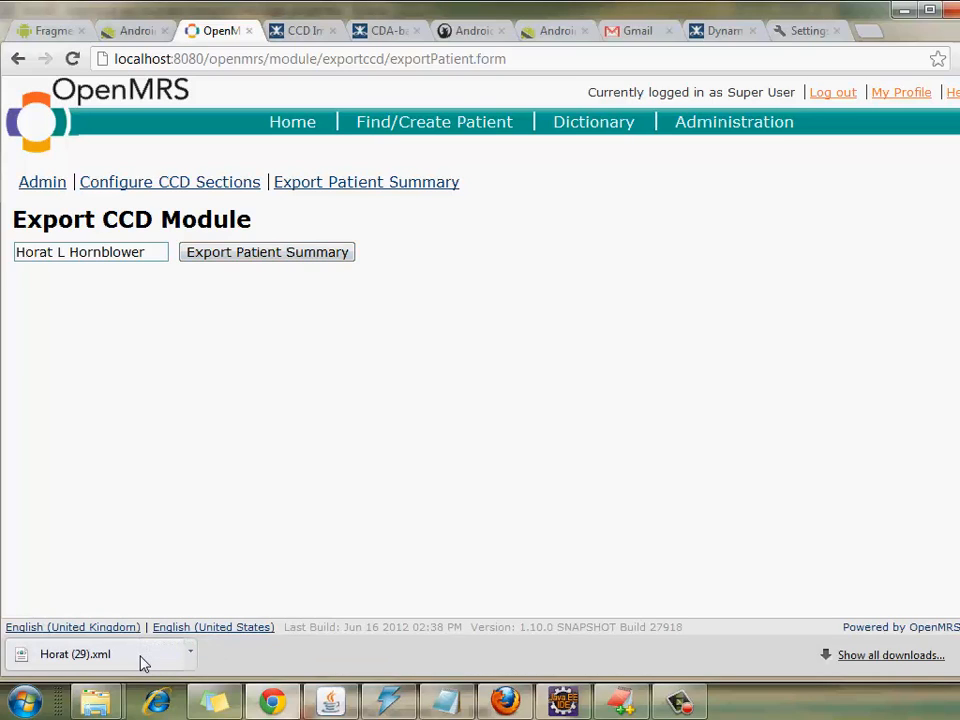
Step: Open the downloaded CCD XML in Internet Explorer and scroll to the closing ClinicalDocument tag
{"action": "left_click", "coordinate": [75, 654]}
{"action": "scroll", "coordinate": [480, 390], "scroll_direction": "down", "scroll_amount": 10}
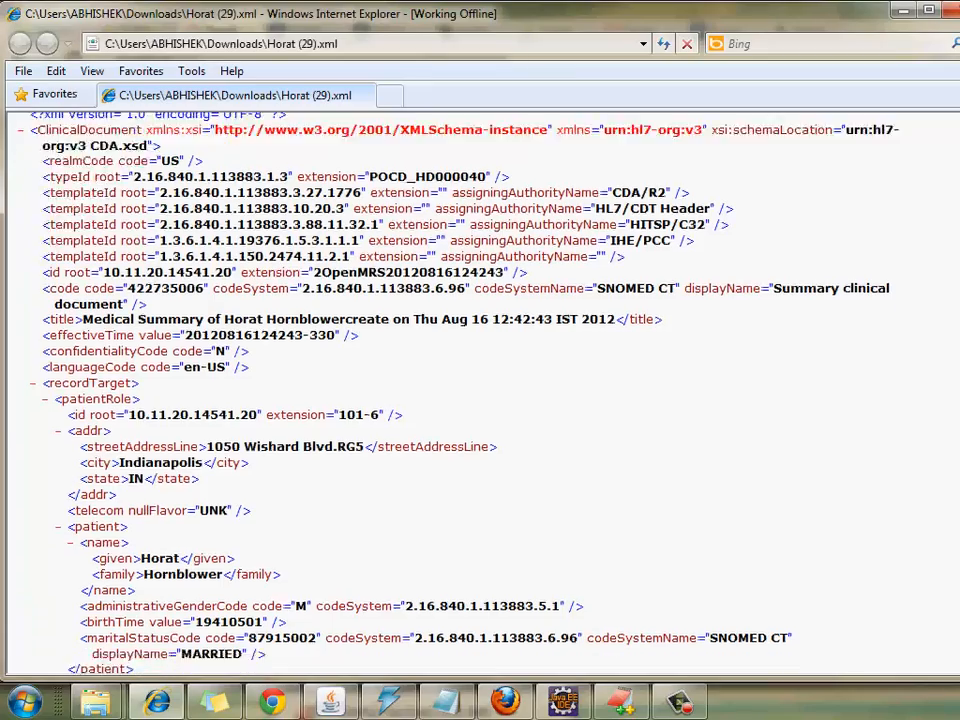
{"action": "scroll", "coordinate": [480, 390], "scroll_direction": "down", "scroll_amount": 19}
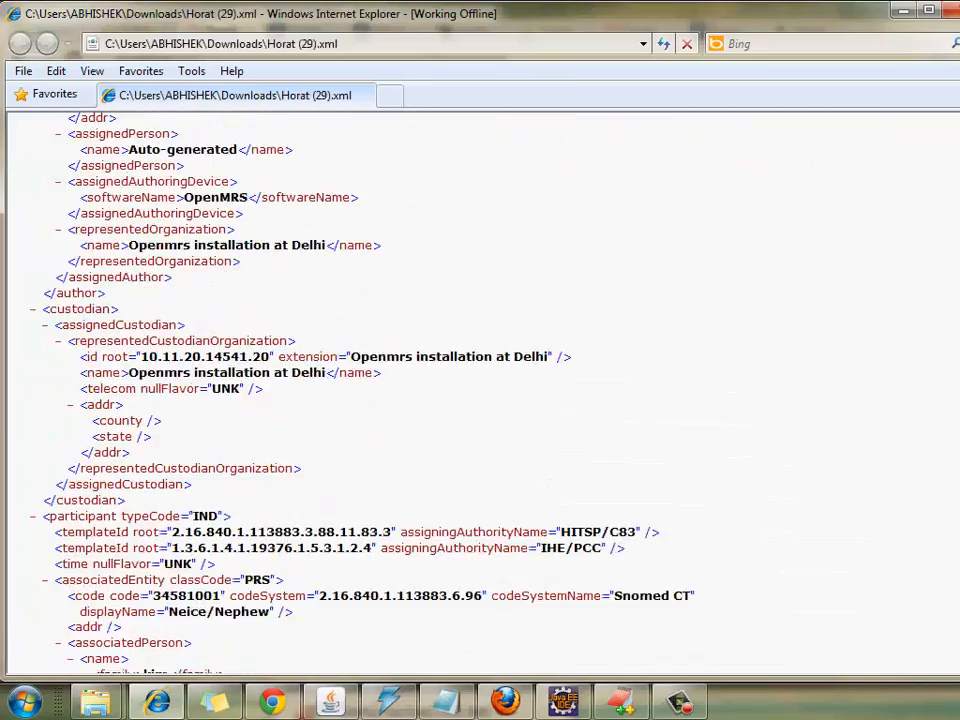
{"action": "scroll", "coordinate": [480, 390], "scroll_direction": "down", "scroll_amount": 20}
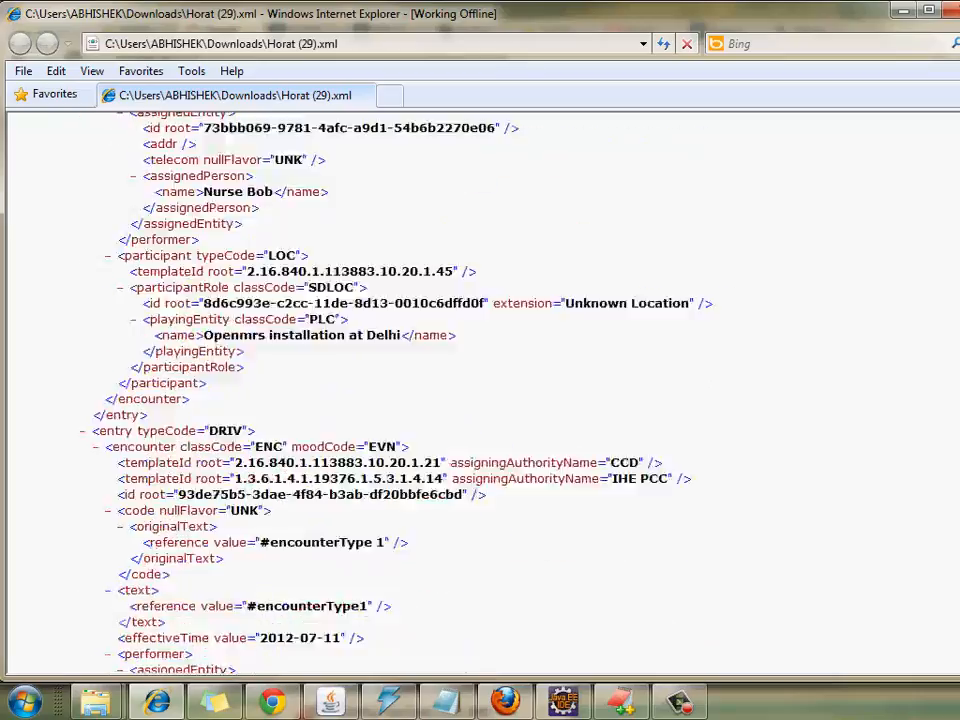
{"action": "scroll", "coordinate": [480, 390], "scroll_direction": "down", "scroll_amount": 20}
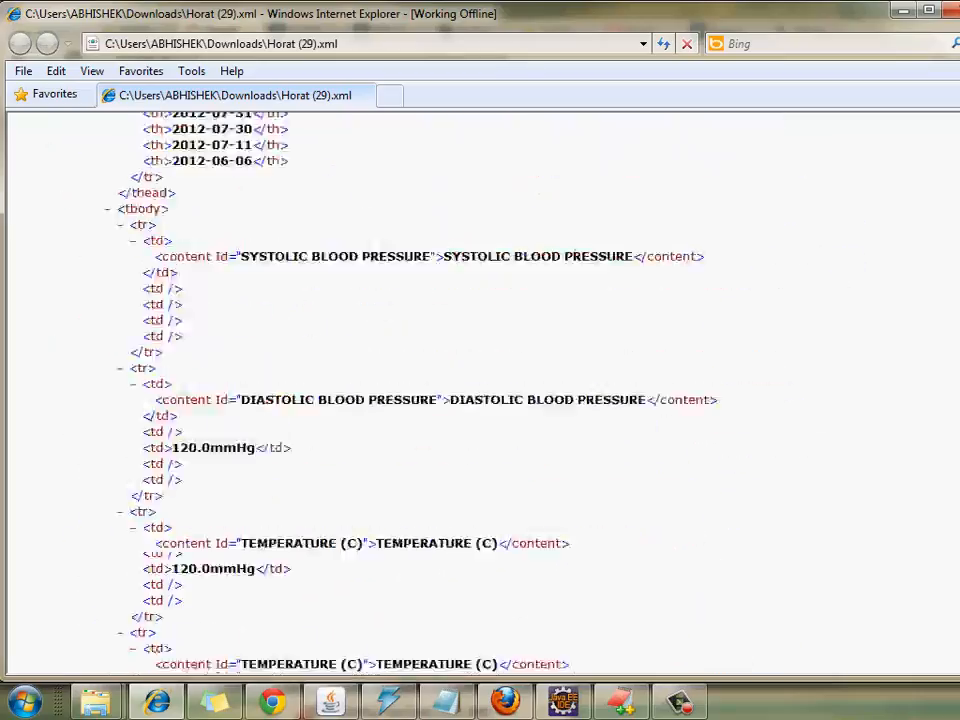
{"action": "scroll", "coordinate": [480, 390], "scroll_direction": "down", "scroll_amount": 20}
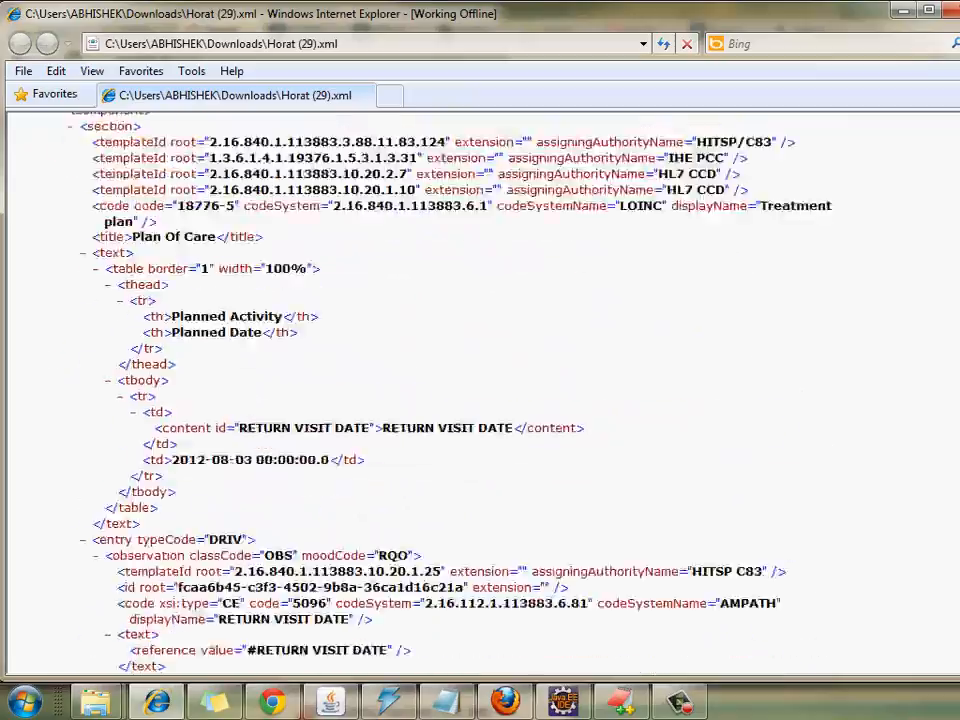
{"action": "scroll", "coordinate": [480, 390], "scroll_direction": "down", "scroll_amount": 10}
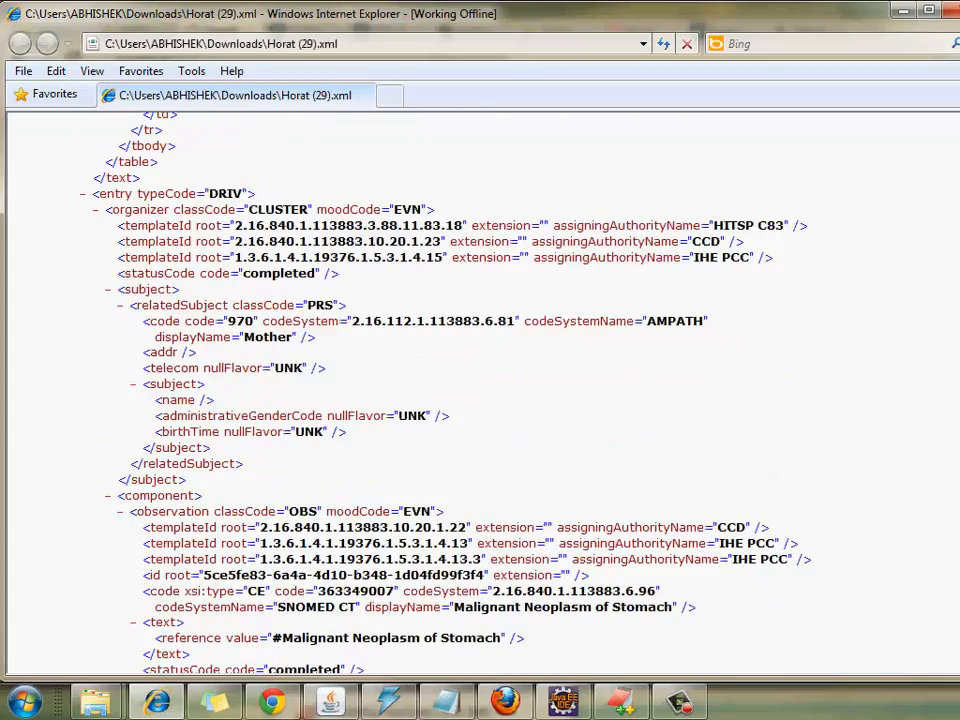
{"action": "scroll", "coordinate": [480, 390], "scroll_direction": "down", "scroll_amount": 10}
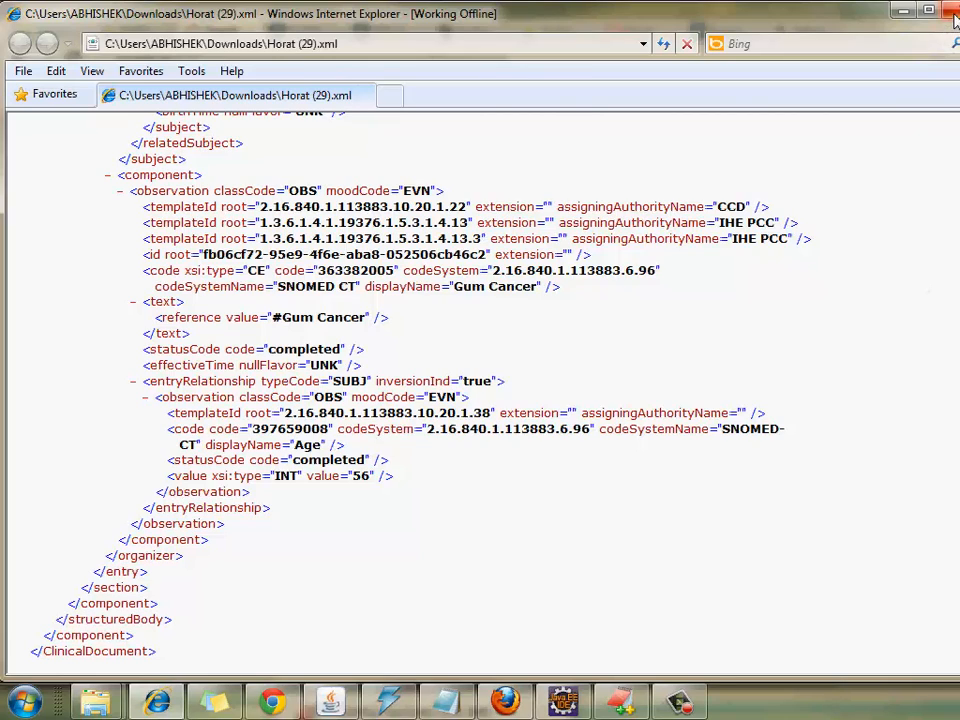
{"action": "left_click", "coordinate": [688, 706]}
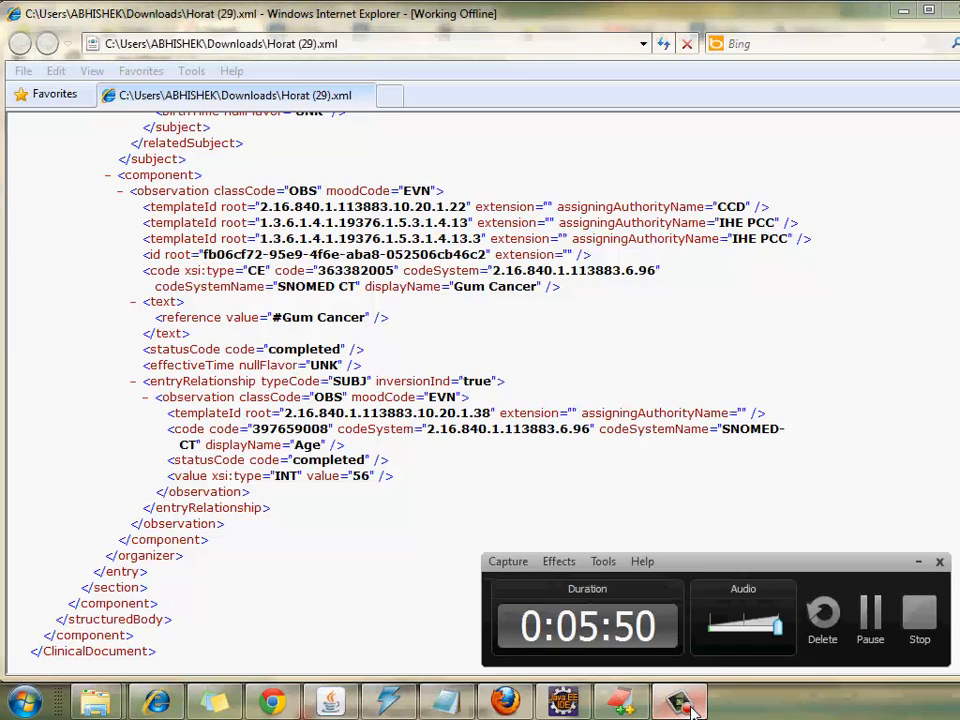